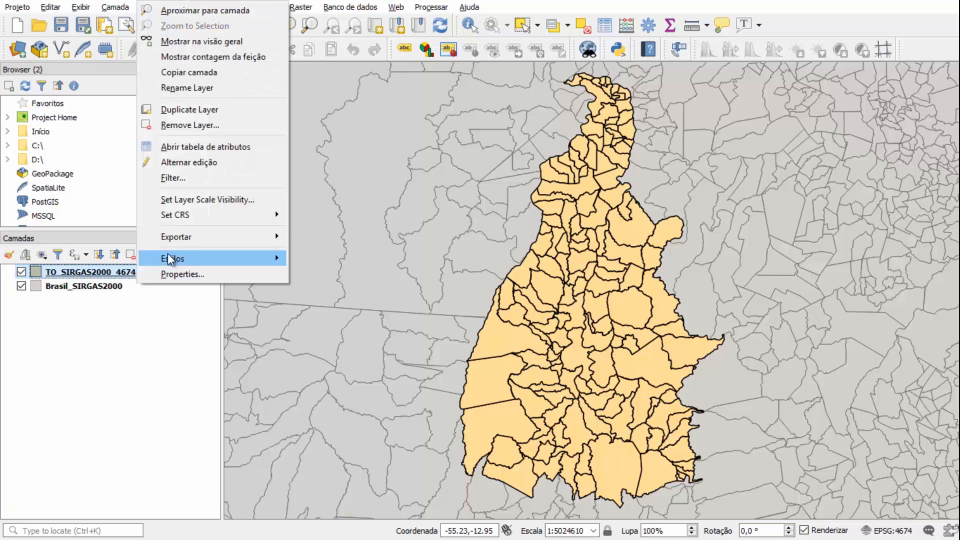
Examine the attribute table of the TO_SIRGAS2000_4674 layer and close it.
{"action": "left_click", "coordinate": [247, 147]}
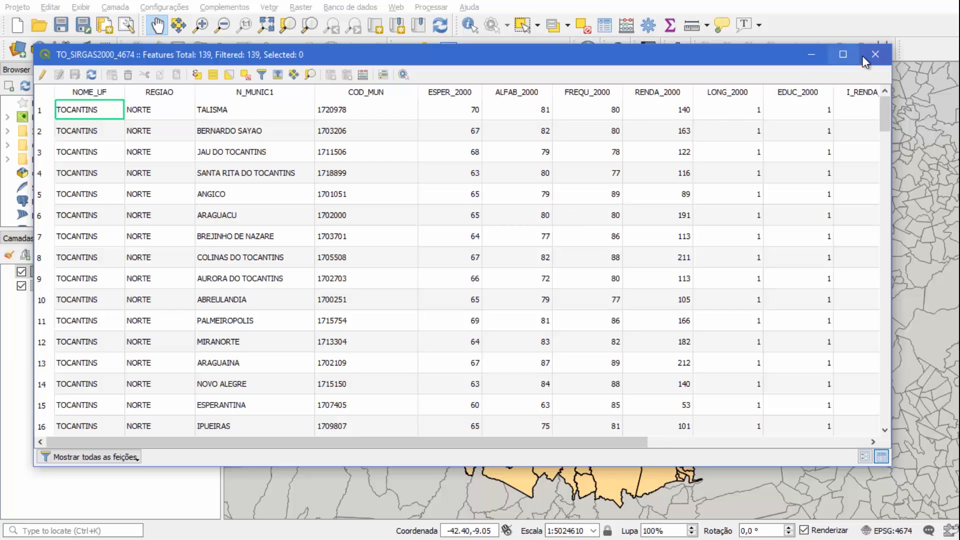
{"action": "left_click", "coordinate": [876, 54]}
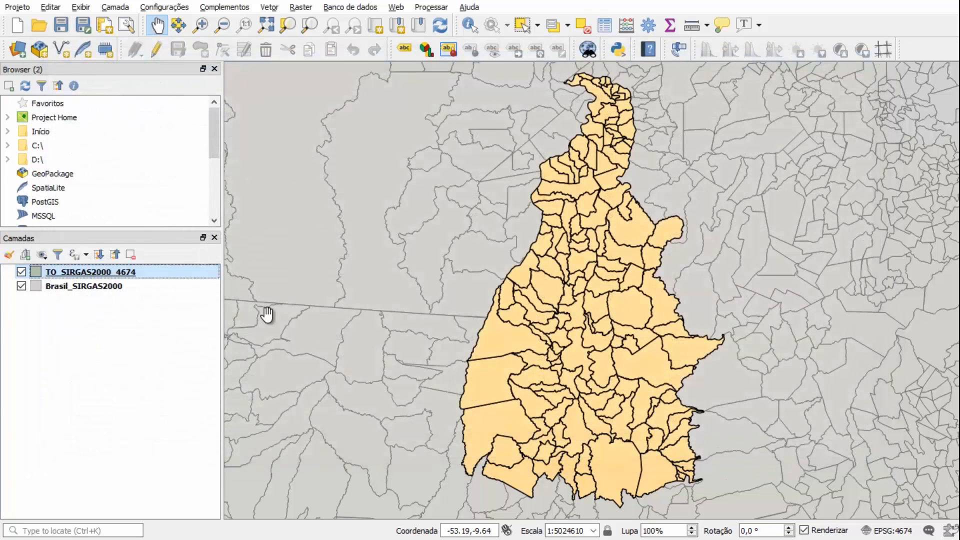
Check which columns the Graduated symbology offers for the TO_SIRGAS2000_4674 layer, closing its properties without applying anything.
{"action": "right_click", "coordinate": [144, 273]}
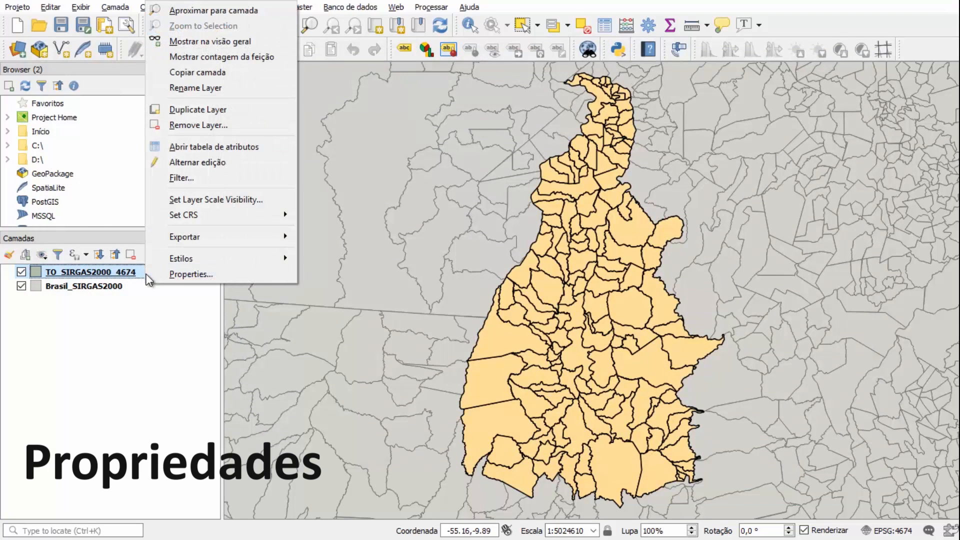
{"action": "left_click", "coordinate": [205, 279]}
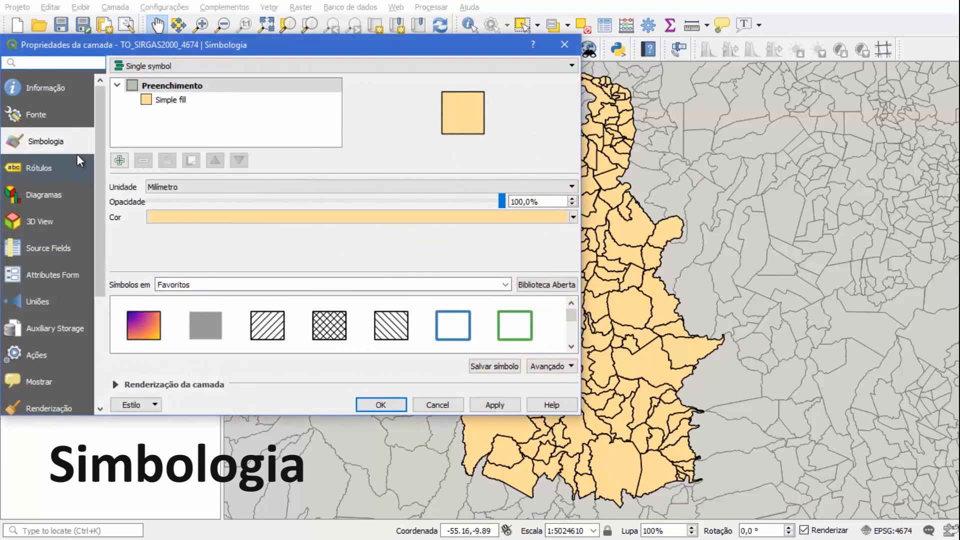
{"action": "left_click_drag", "start_coordinate": [245, 44], "coordinate": [360, 50]}
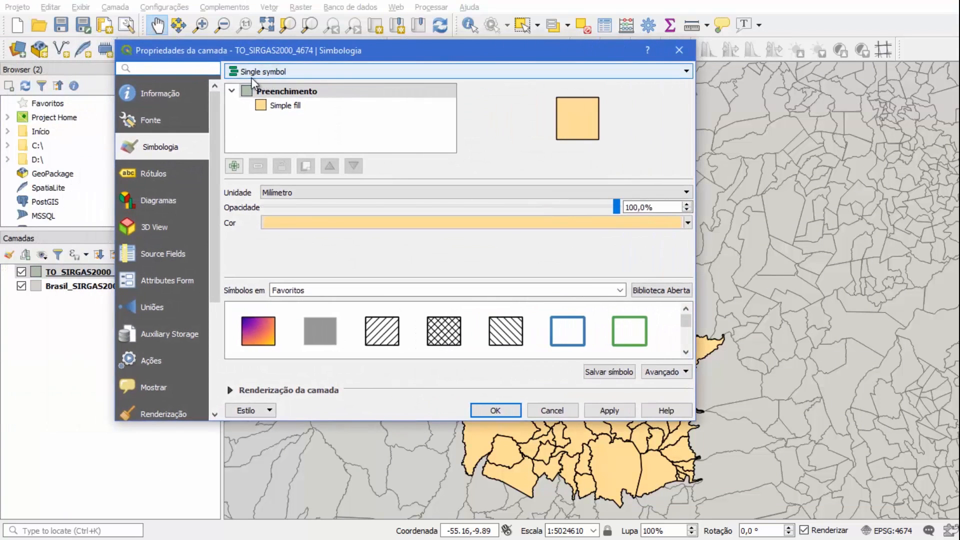
{"action": "left_click", "coordinate": [355, 75]}
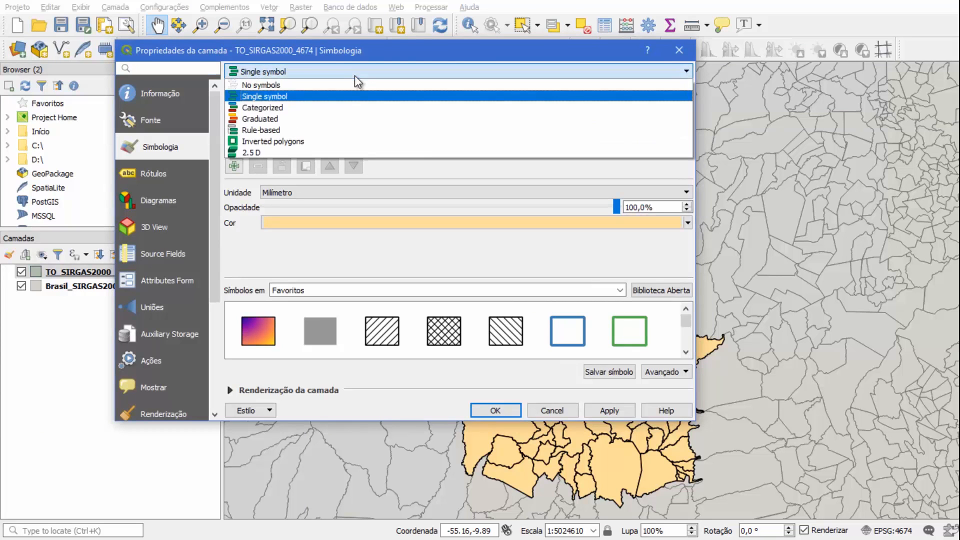
{"action": "left_click", "coordinate": [287, 120]}
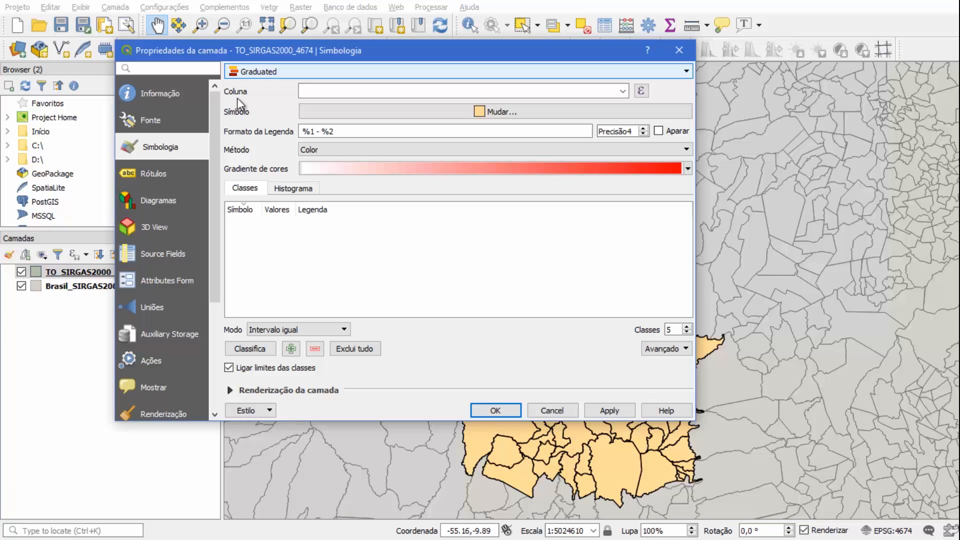
{"action": "left_click", "coordinate": [624, 92]}
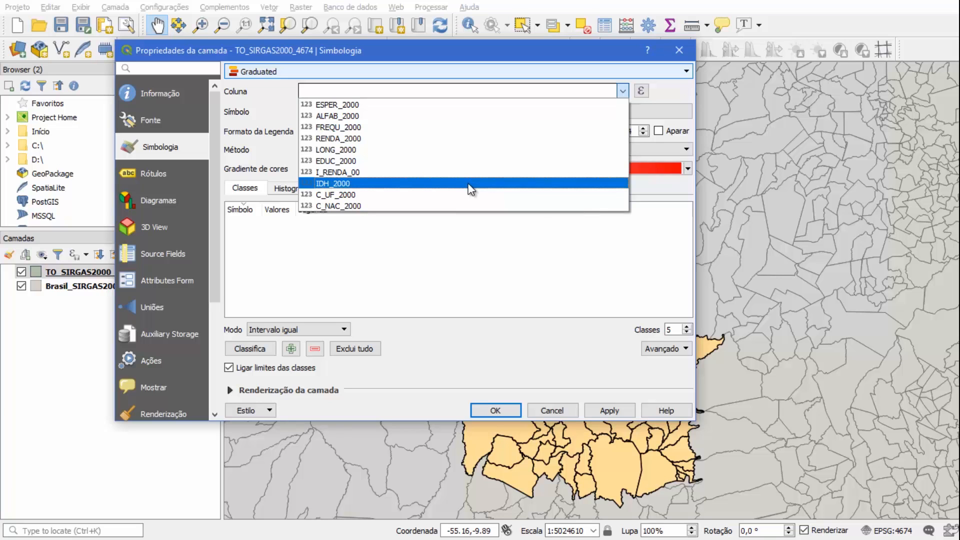
{"action": "left_click", "coordinate": [542, 55]}
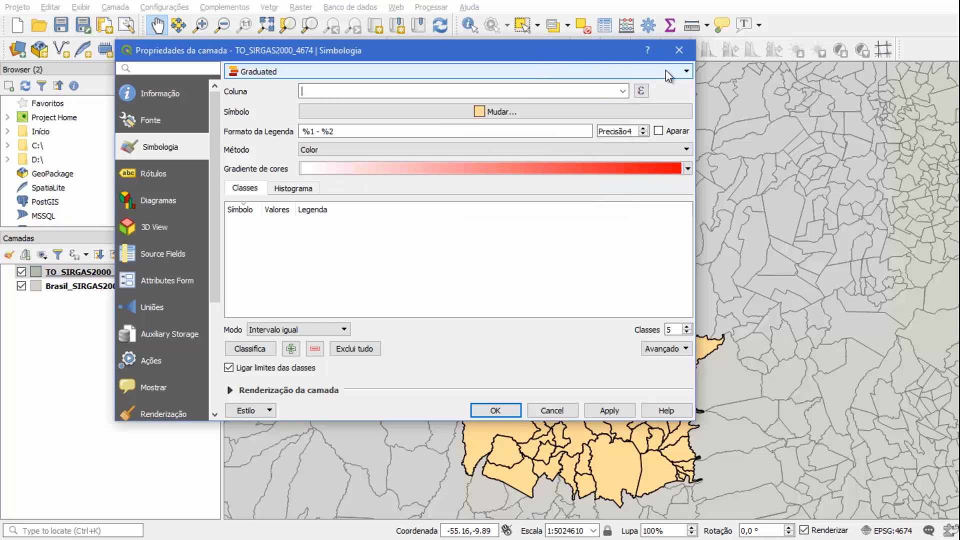
{"action": "left_click", "coordinate": [680, 51]}
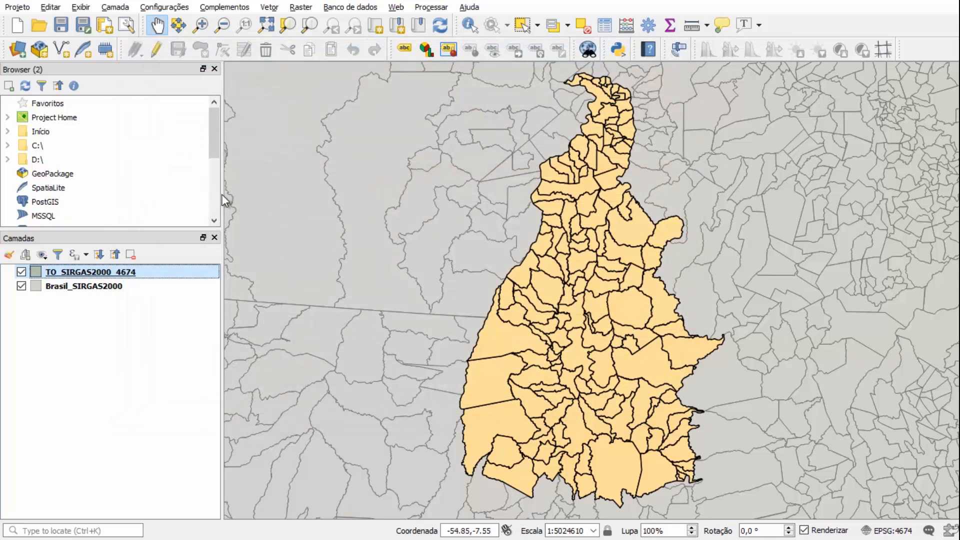
Open the attribute table of TO_SIRGAS2000_4674 and widen the N_MUNIC1, COD_MUN and ESPER_2000 columns.
{"action": "right_click", "coordinate": [139, 271]}
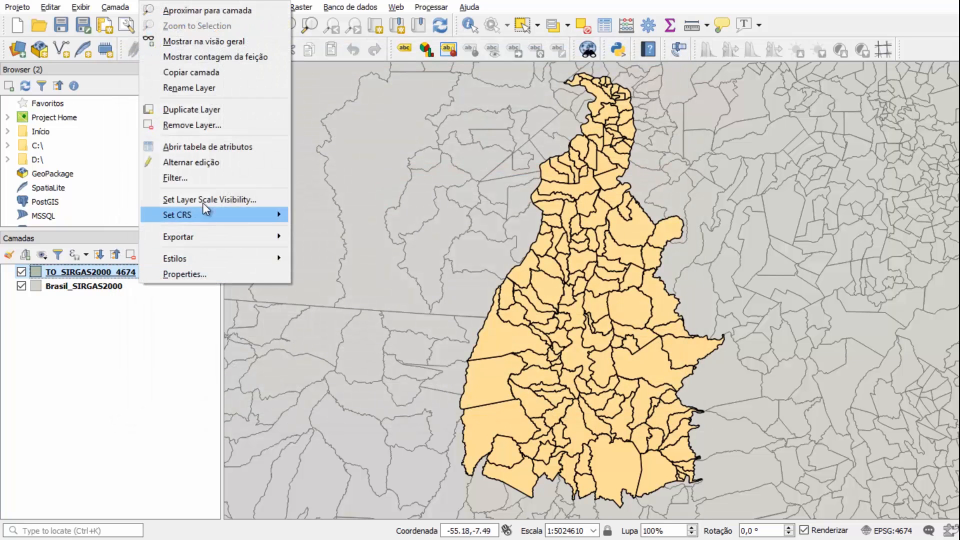
{"action": "left_click", "coordinate": [212, 147]}
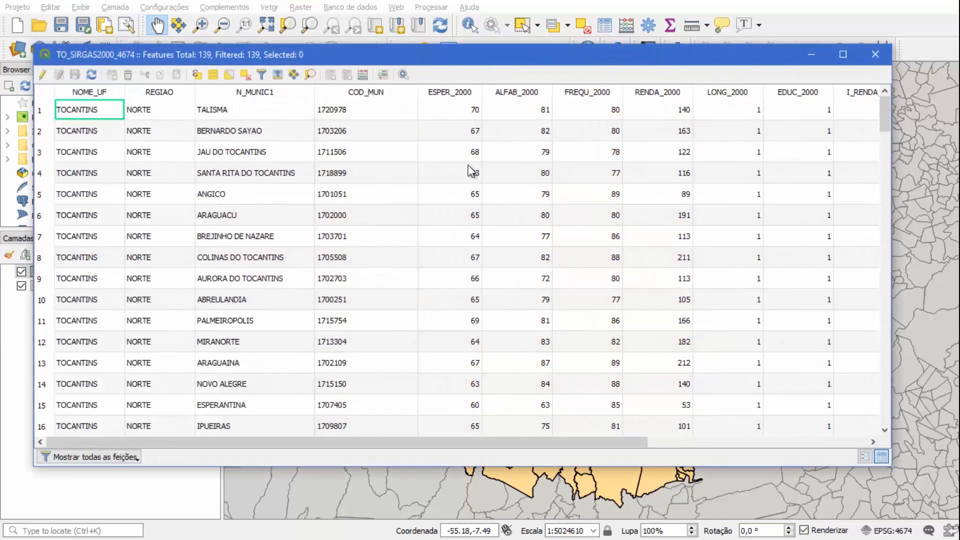
{"action": "left_click_drag", "start_coordinate": [418, 86], "coordinate": [433, 86]}
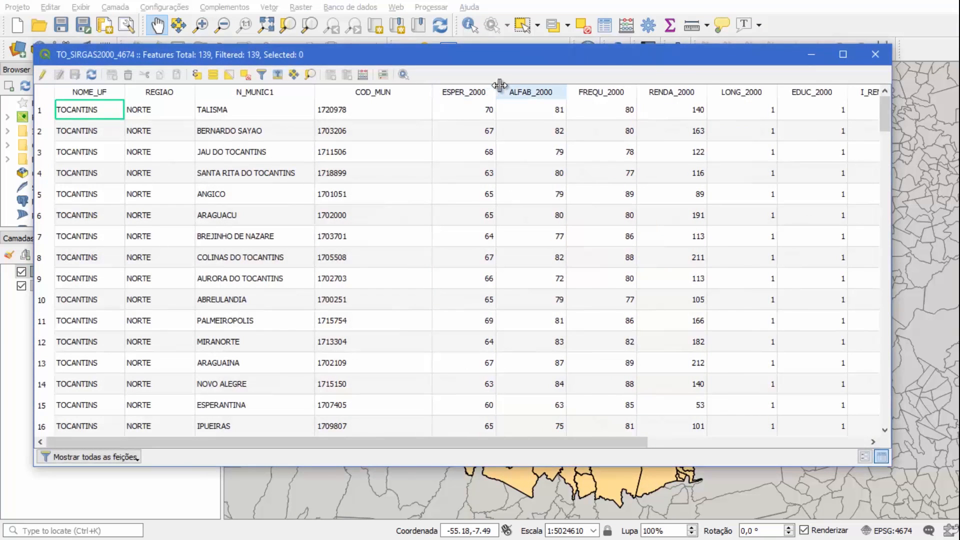
{"action": "left_click_drag", "start_coordinate": [497, 85], "coordinate": [550, 86]}
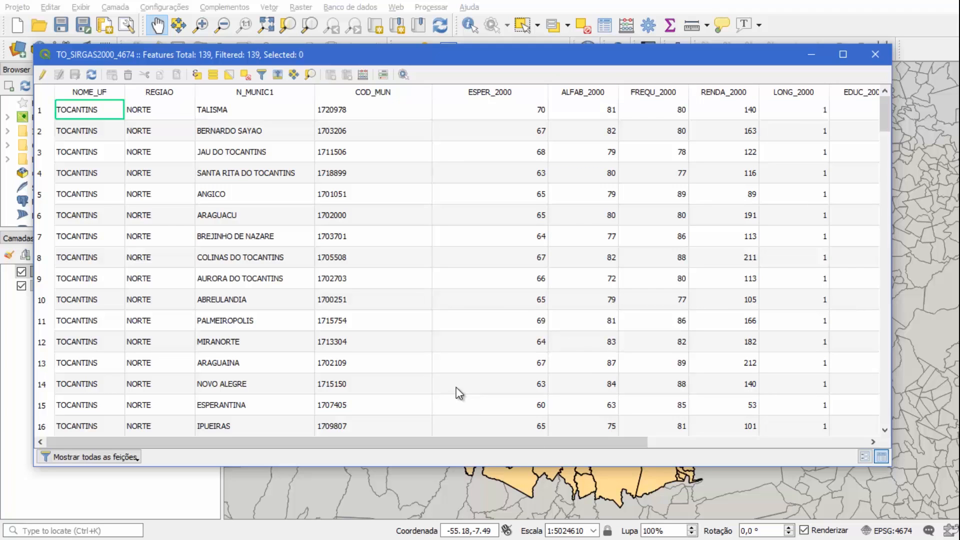
{"action": "left_click_drag", "start_coordinate": [315, 95], "coordinate": [335, 97]}
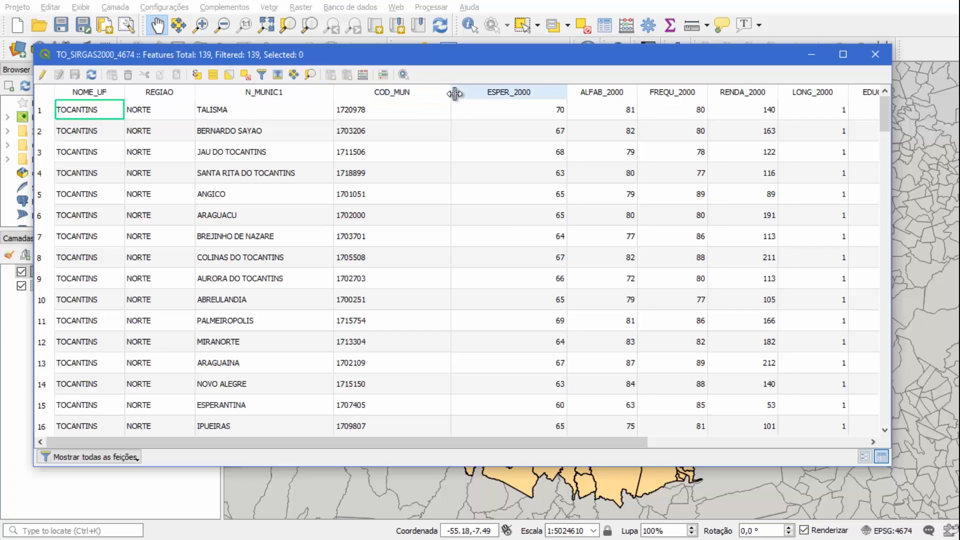
{"action": "left_click_drag", "start_coordinate": [455, 94], "coordinate": [468, 94]}
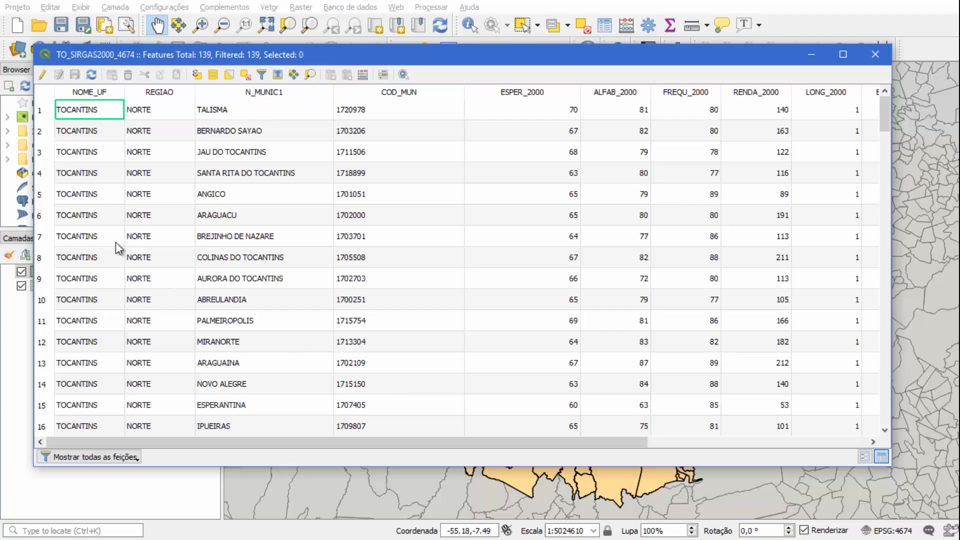
Enable editing and set up a new integer field named COD_IBGE with length 7 in the field calculator.
{"action": "left_click", "coordinate": [43, 78]}
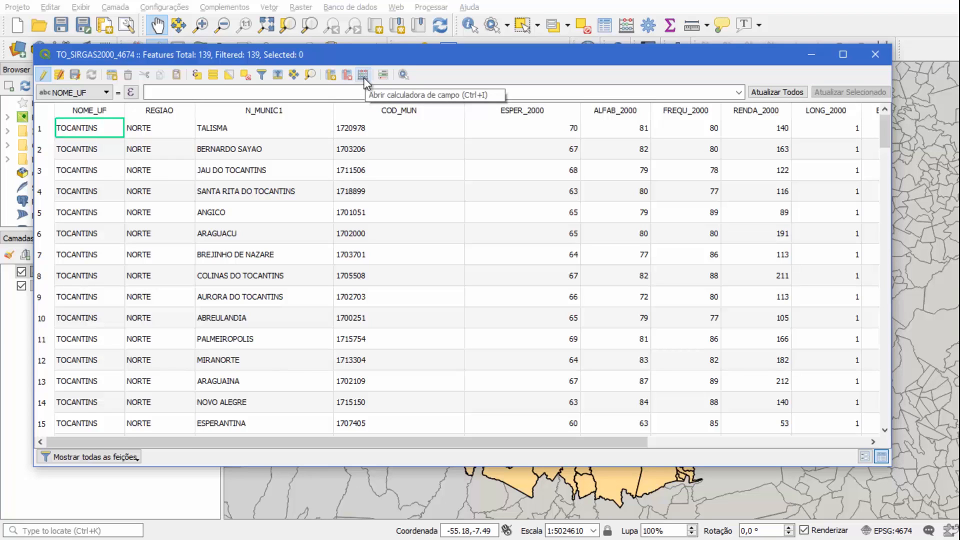
{"action": "key", "text": "ctrl+i"}
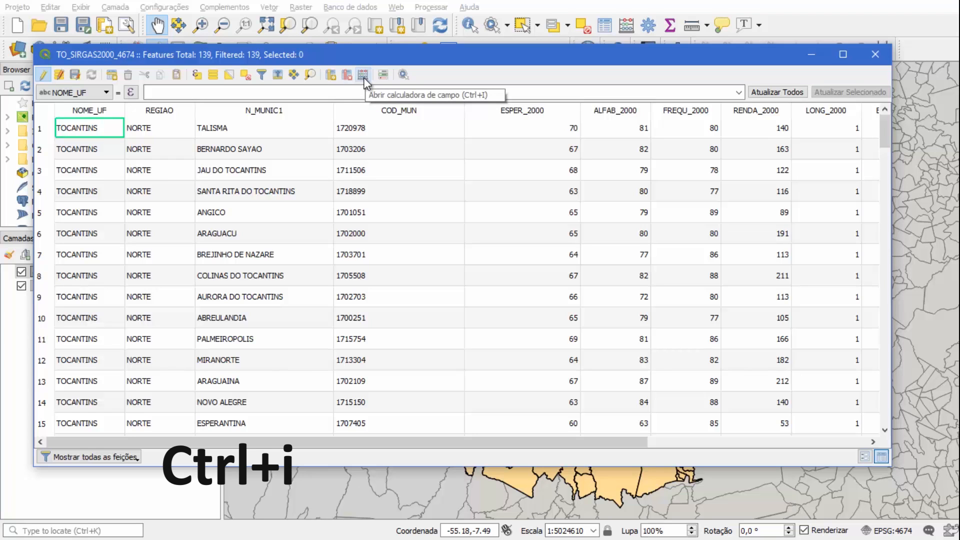
{"action": "left_click", "coordinate": [363, 76]}
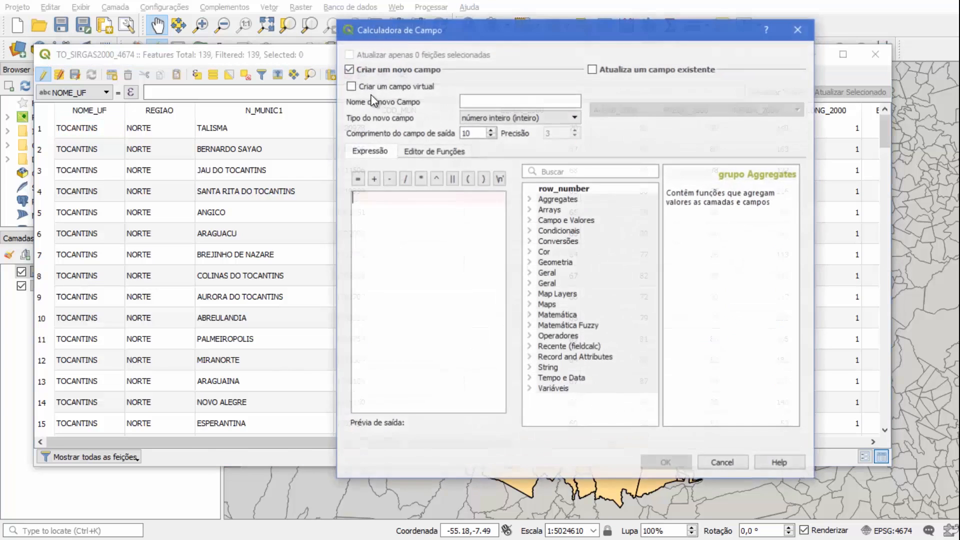
{"action": "left_click_drag", "start_coordinate": [498, 31], "coordinate": [623, 56]}
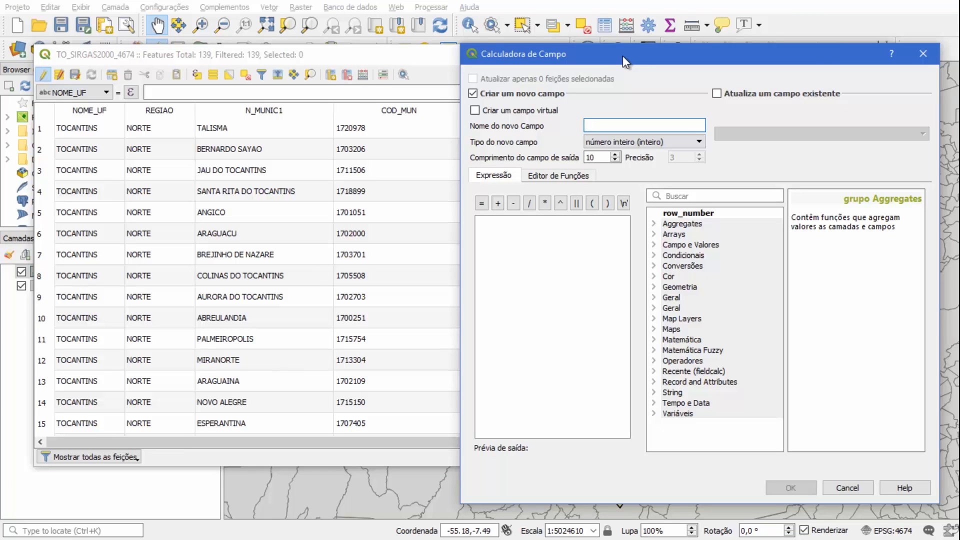
{"action": "type", "text": "COD_IBGE"}
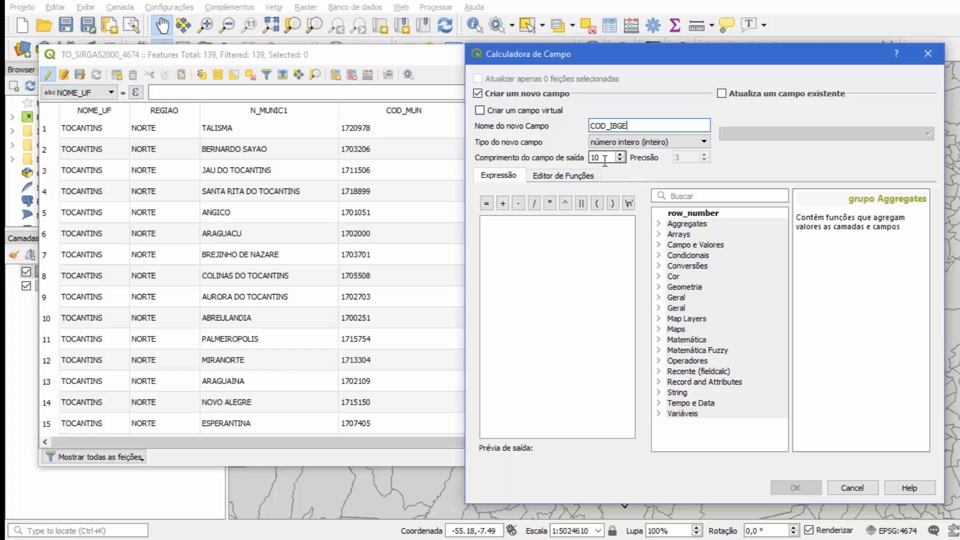
{"action": "left_click_drag", "start_coordinate": [600, 158], "coordinate": [579, 159]}
Create the new field from the expression "COD_MUN" and narrow the PAIS column next to it.
{"action": "left_click", "coordinate": [566, 307]}
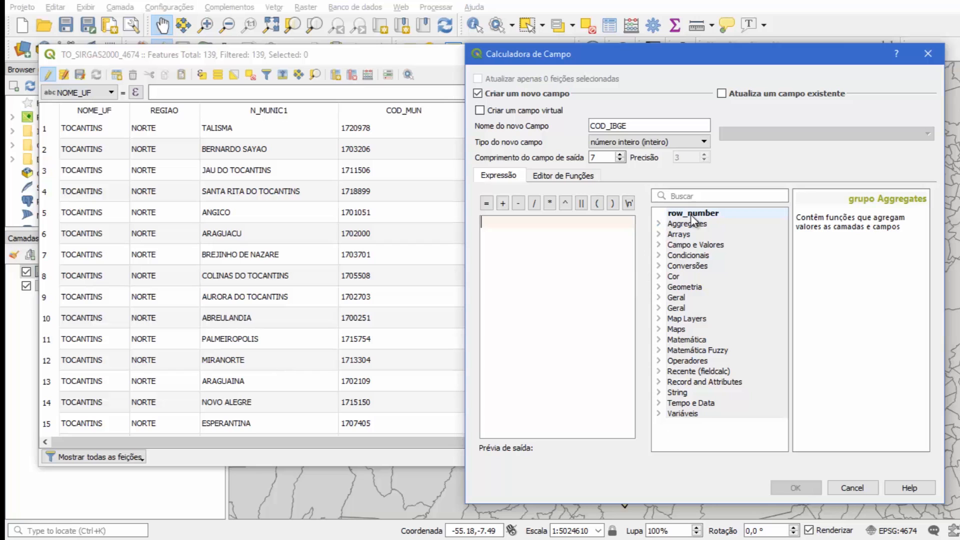
{"action": "left_click", "coordinate": [658, 245]}
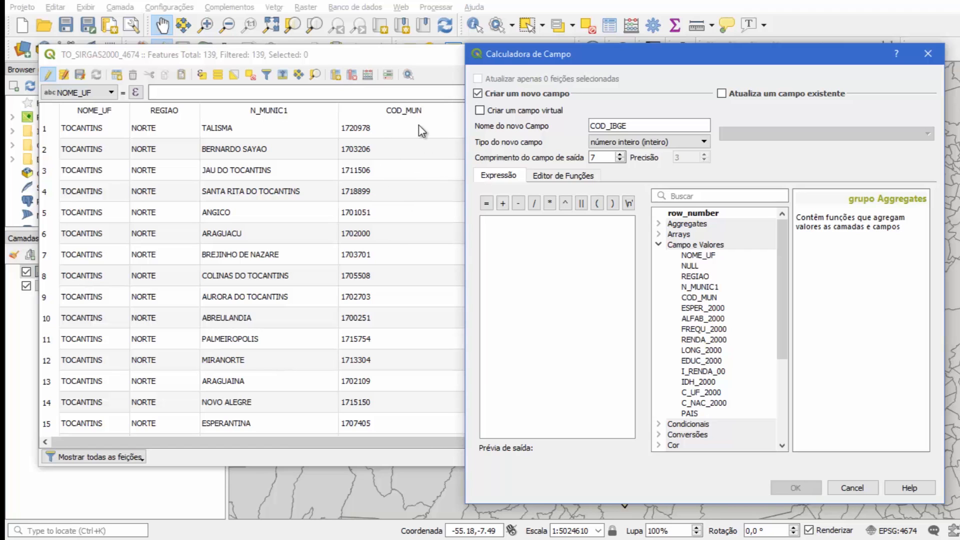
{"action": "left_click", "coordinate": [709, 299]}
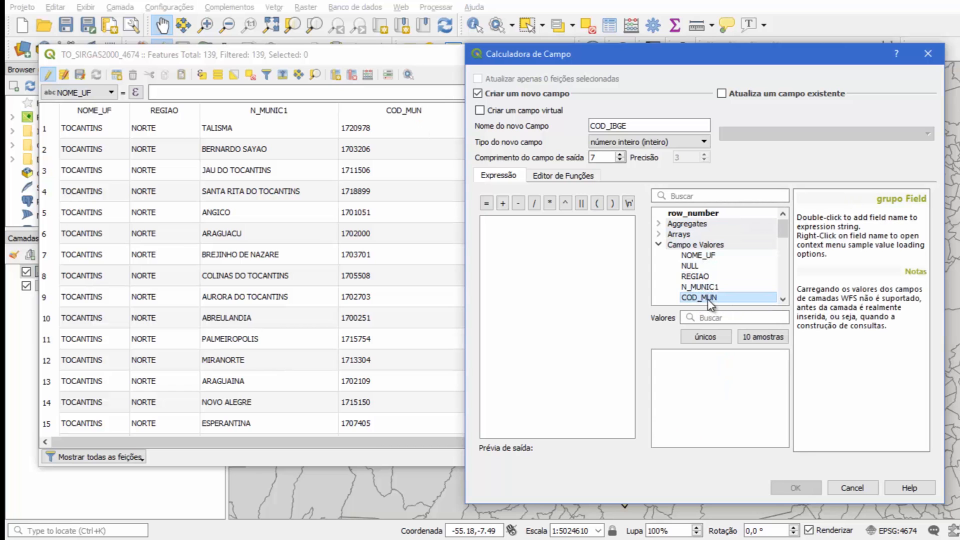
{"action": "double_click", "coordinate": [707, 299]}
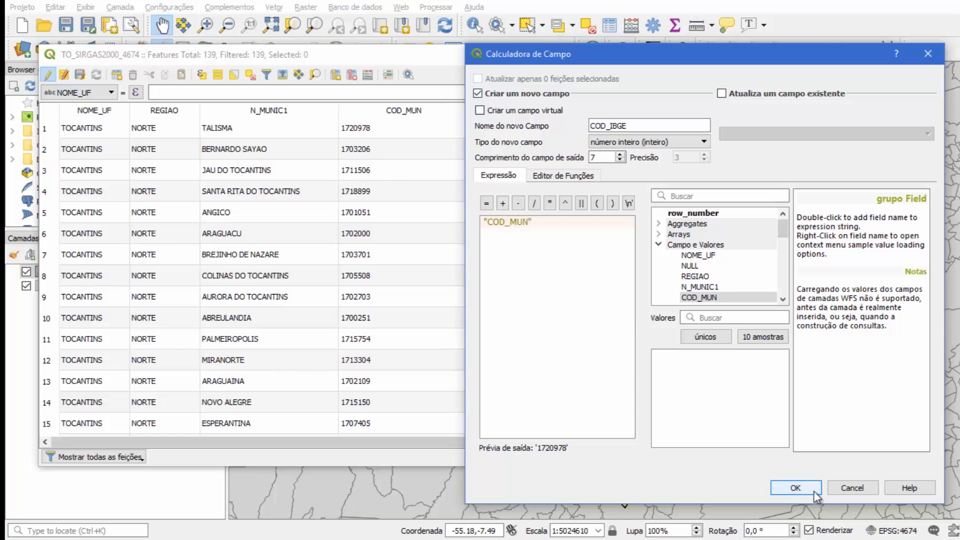
{"action": "left_click", "coordinate": [796, 488]}
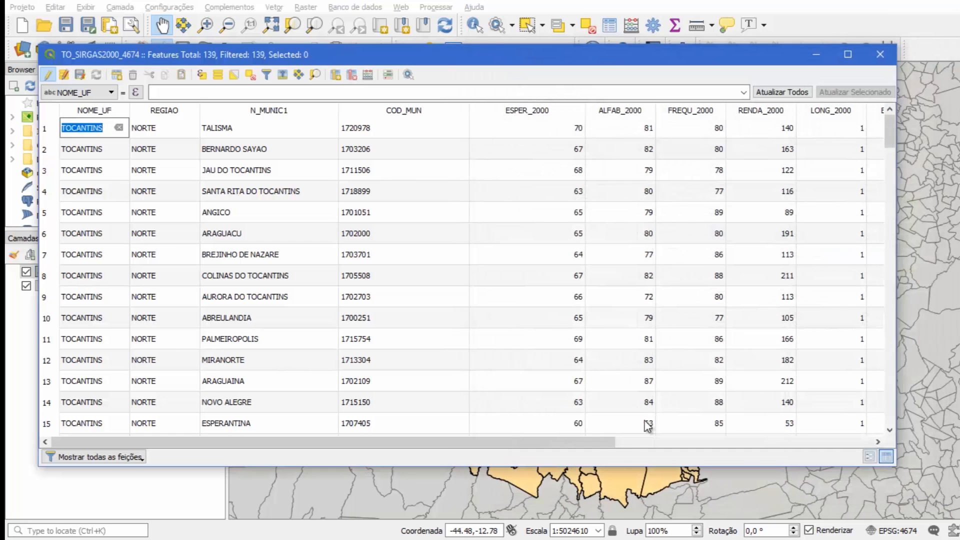
{"action": "left_click_drag", "start_coordinate": [610, 452], "coordinate": [859, 447]}
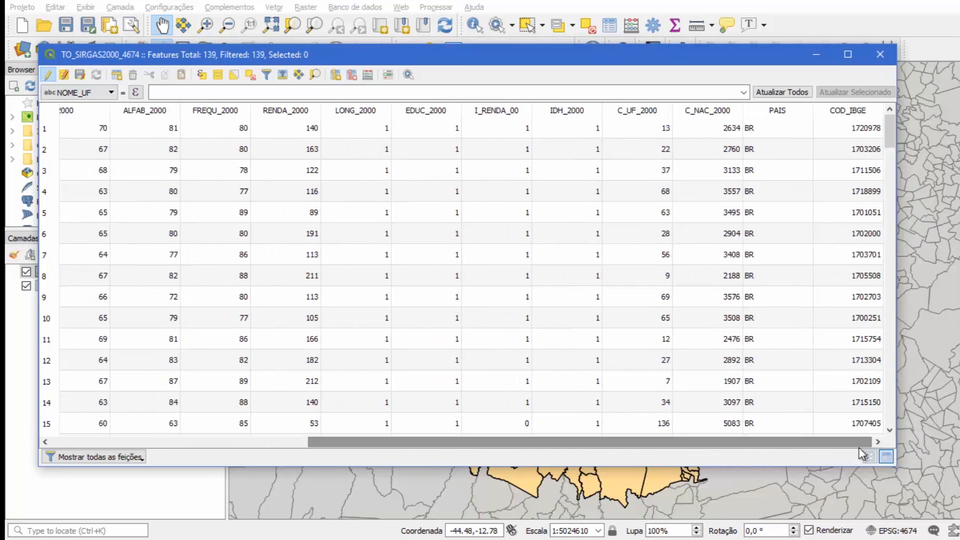
{"action": "left_click_drag", "start_coordinate": [813, 109], "coordinate": [768, 109]}
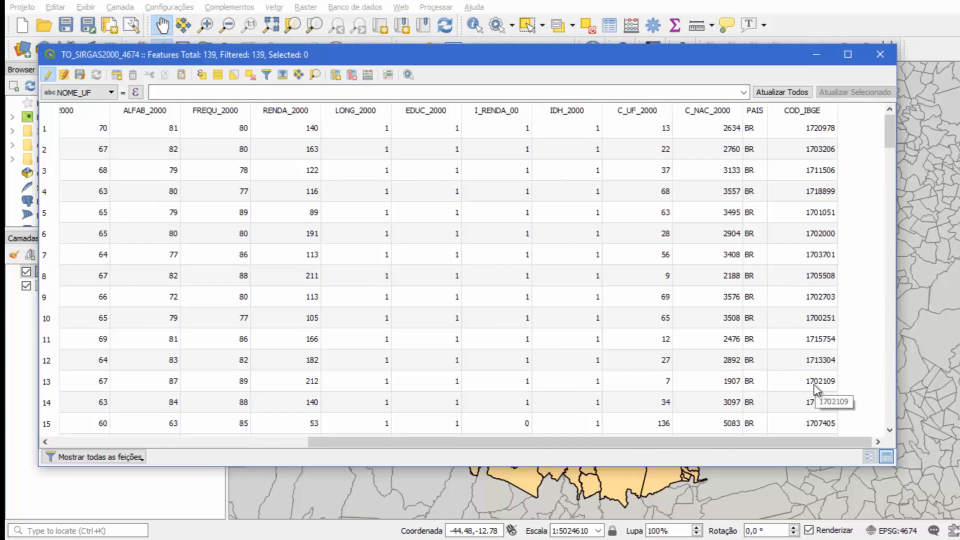
Delete the COD_MUN field from the attribute table.
{"action": "left_click", "coordinate": [351, 76]}
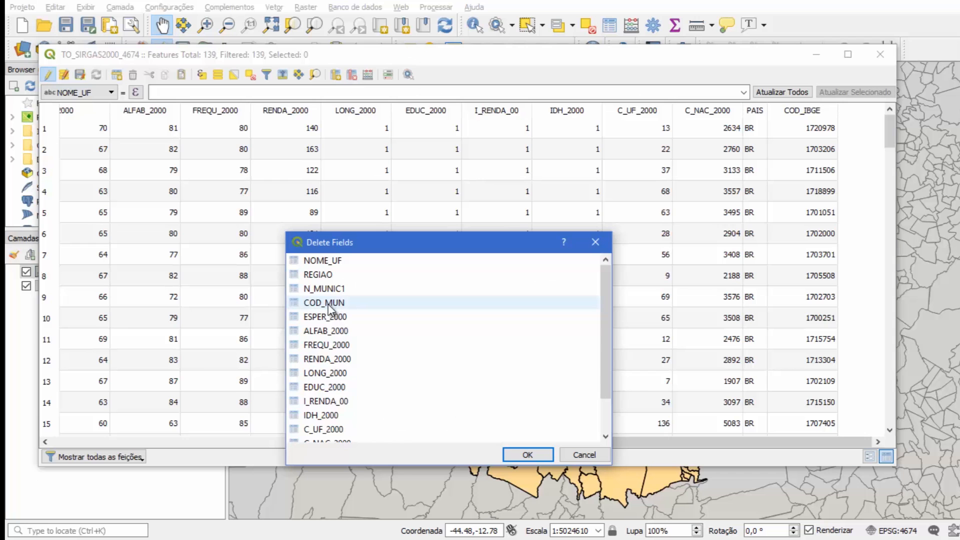
{"action": "left_click", "coordinate": [324, 305]}
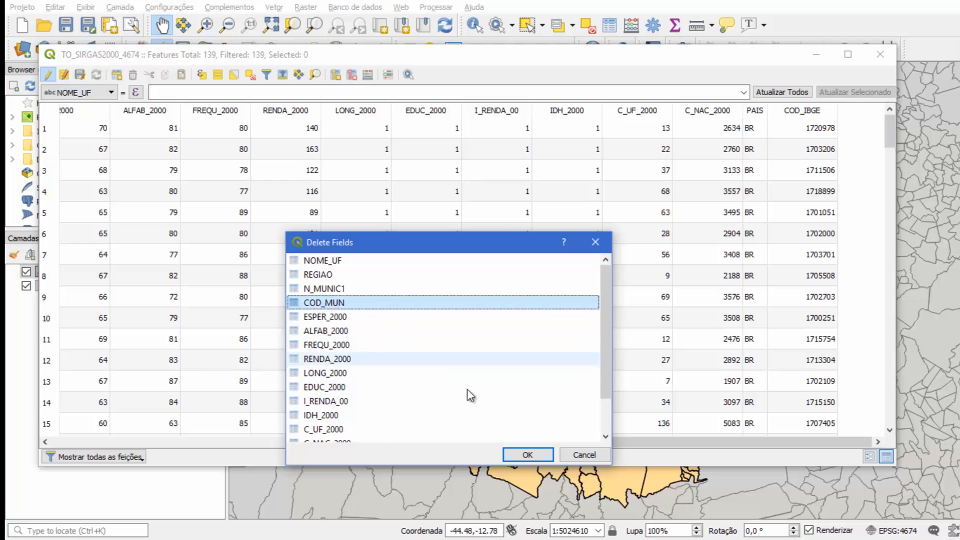
{"action": "left_click", "coordinate": [527, 455]}
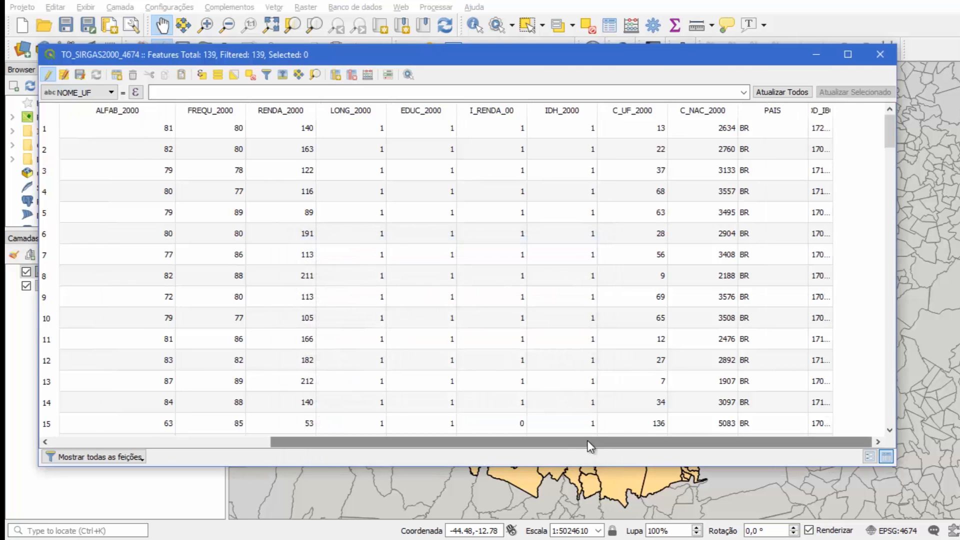
{"action": "left_click_drag", "start_coordinate": [589, 445], "coordinate": [429, 445]}
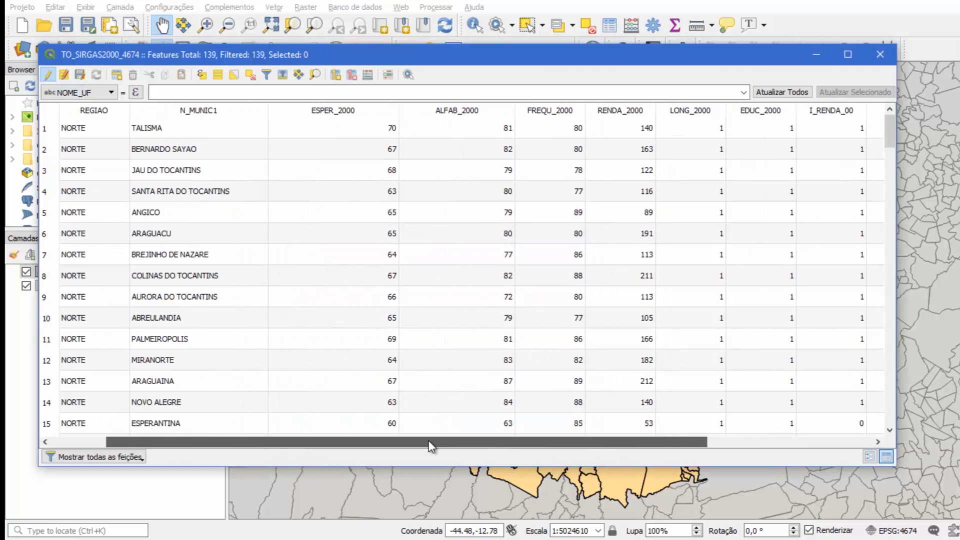
Stop editing the layer, saving the changes, and close the attribute table.
{"action": "left_click", "coordinate": [50, 77]}
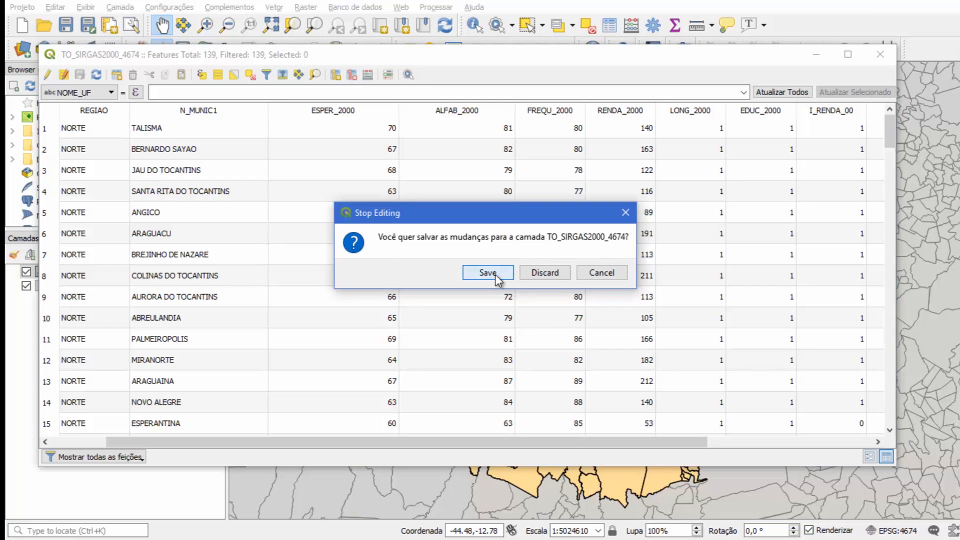
{"action": "left_click", "coordinate": [487, 272]}
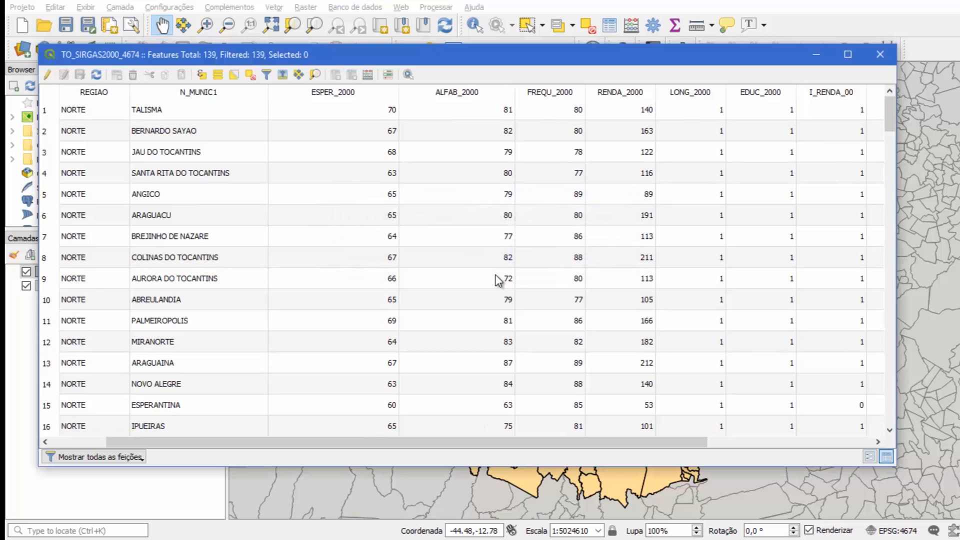
{"action": "left_click", "coordinate": [882, 54]}
Open the properties of the TO_SIRGAS2000_4674 layer and switch its symbology from a single symbol to Graduated.
{"action": "right_click", "coordinate": [145, 274]}
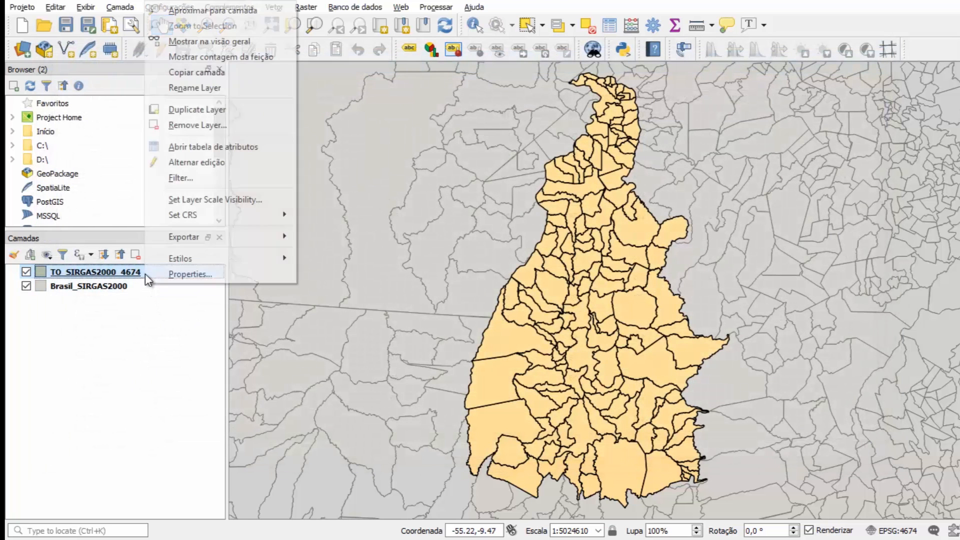
{"action": "left_click", "coordinate": [221, 277]}
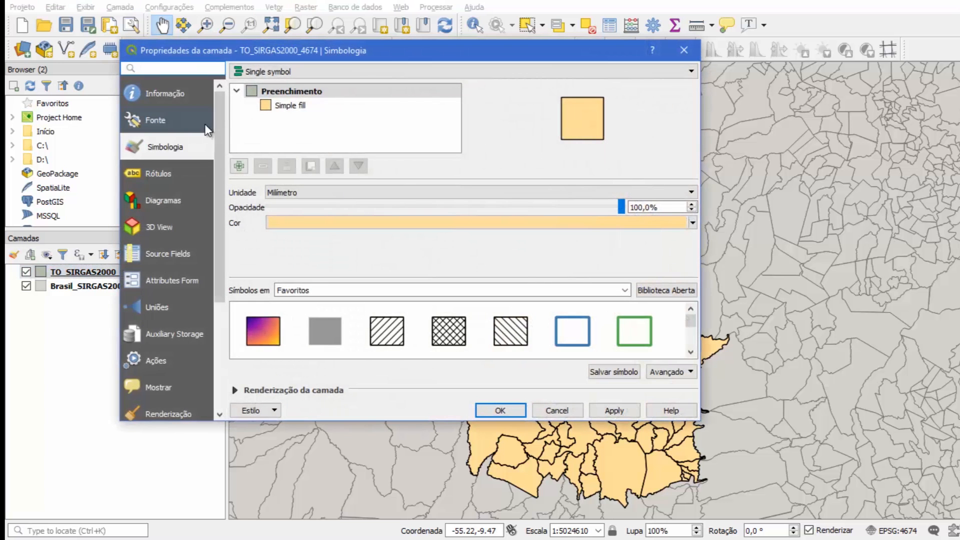
{"action": "left_click", "coordinate": [344, 73]}
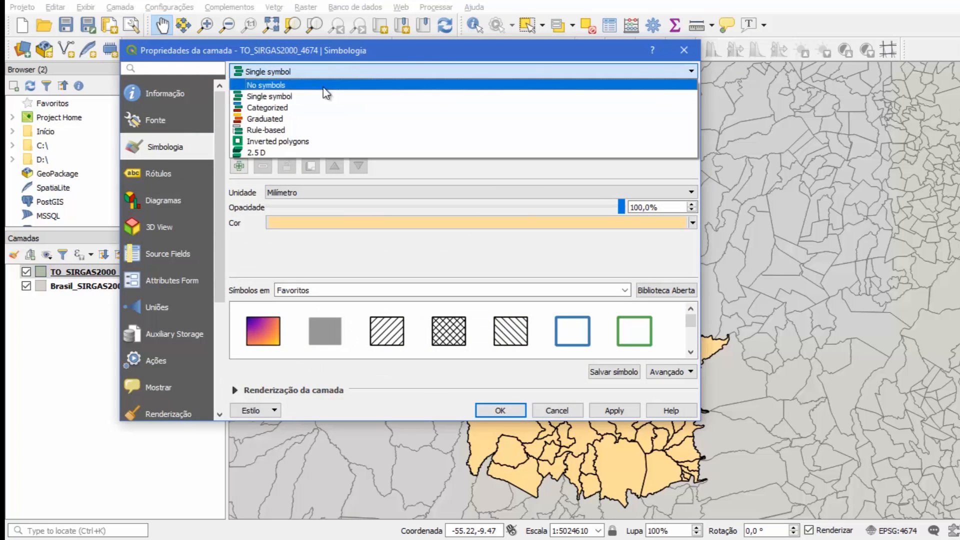
{"action": "left_click", "coordinate": [299, 122]}
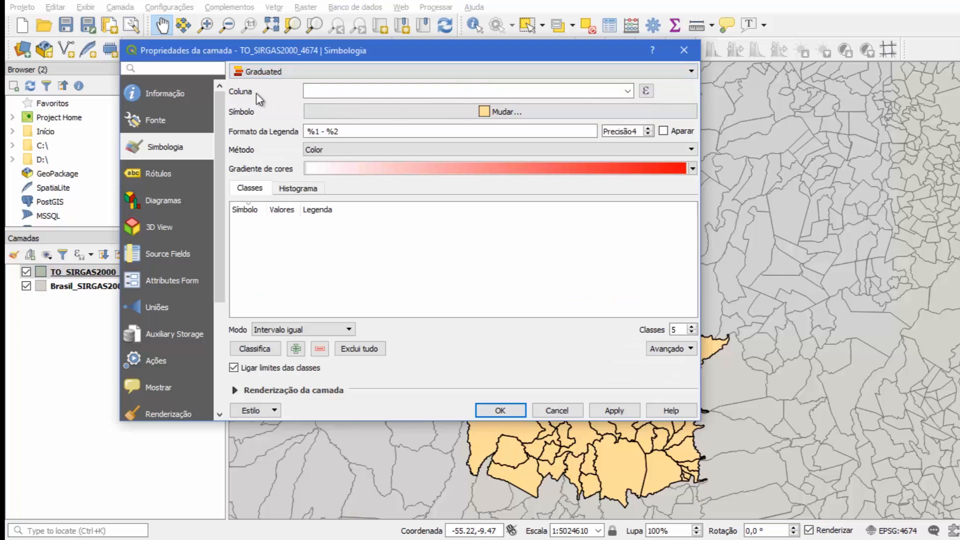
Choose COD_IBGE as the column for the graduated symbology and move the properties dialog off the layer list.
{"action": "left_click", "coordinate": [628, 92]}
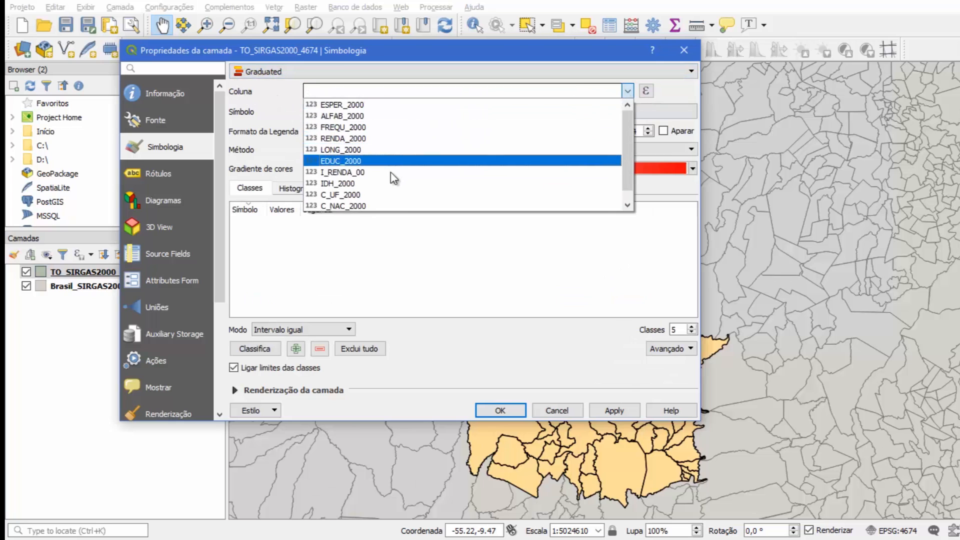
{"action": "scroll", "coordinate": [391, 171], "scroll_direction": "down", "scroll_amount": 1}
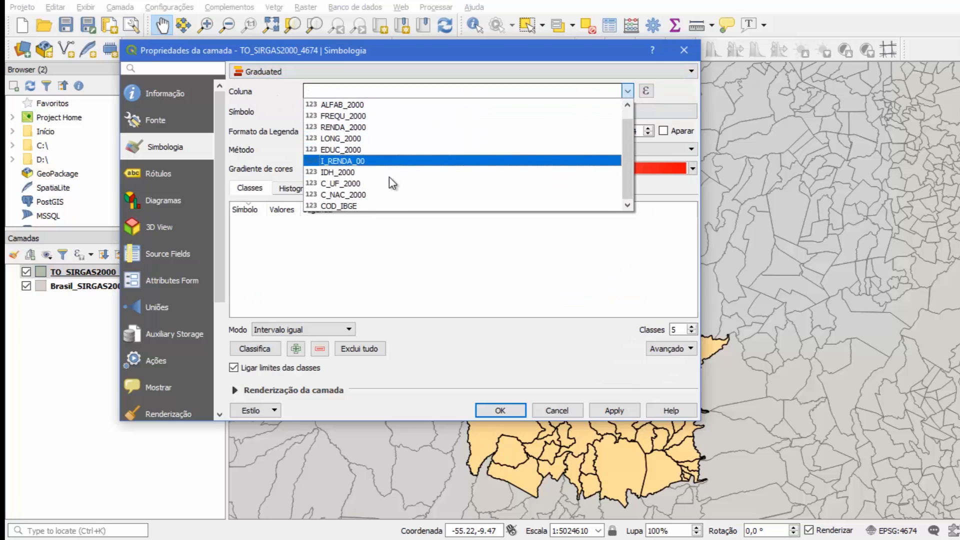
{"action": "left_click", "coordinate": [365, 214]}
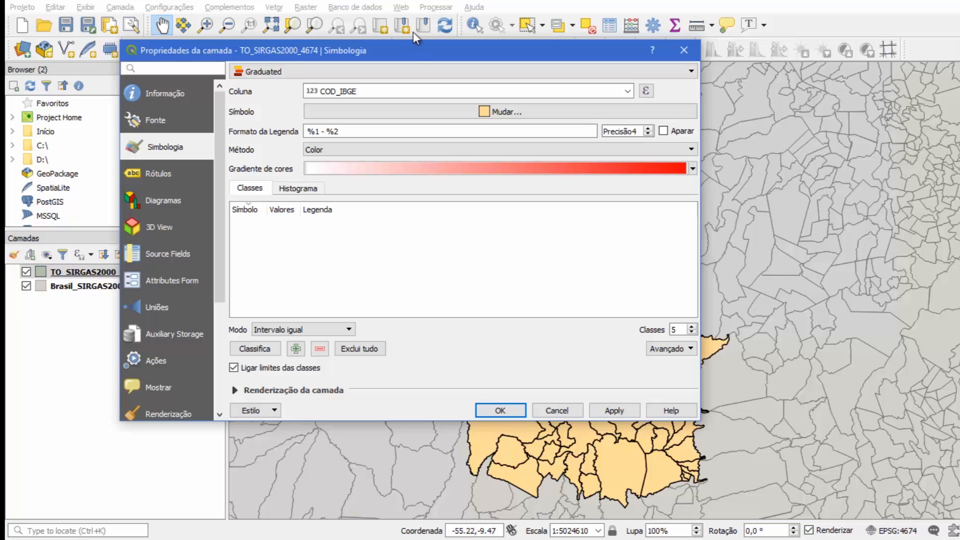
{"action": "left_click_drag", "start_coordinate": [413, 52], "coordinate": [658, 96]}
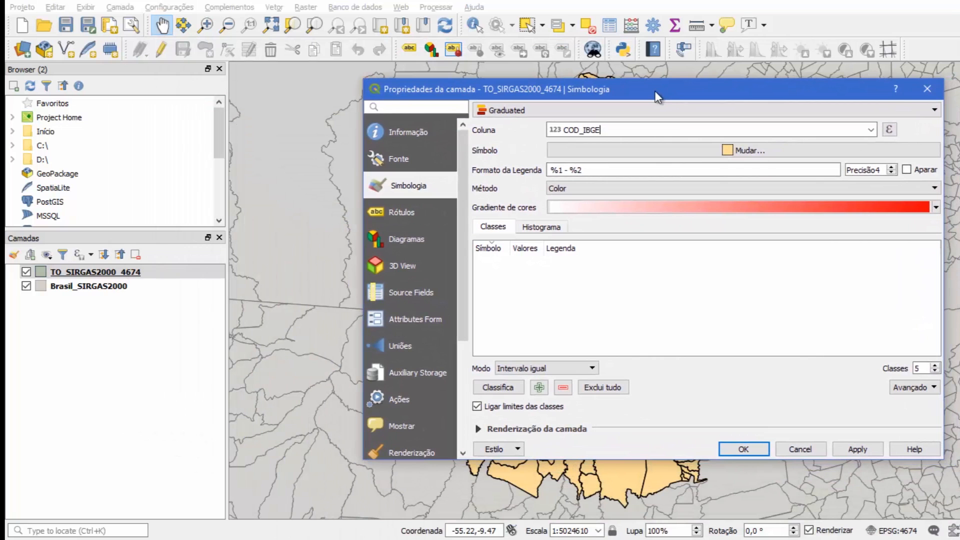